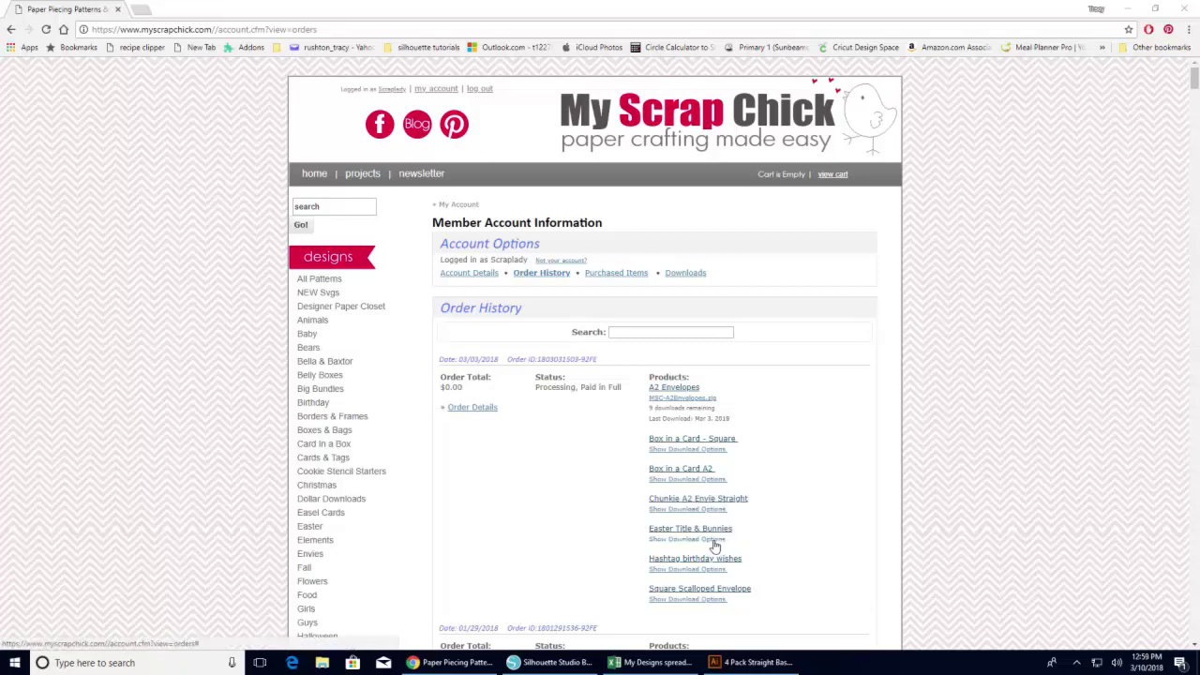
- Download the MSCEasterTitleBunnies zip file for the Easter Title & Bunnies product from the order history
left_click(715, 540)
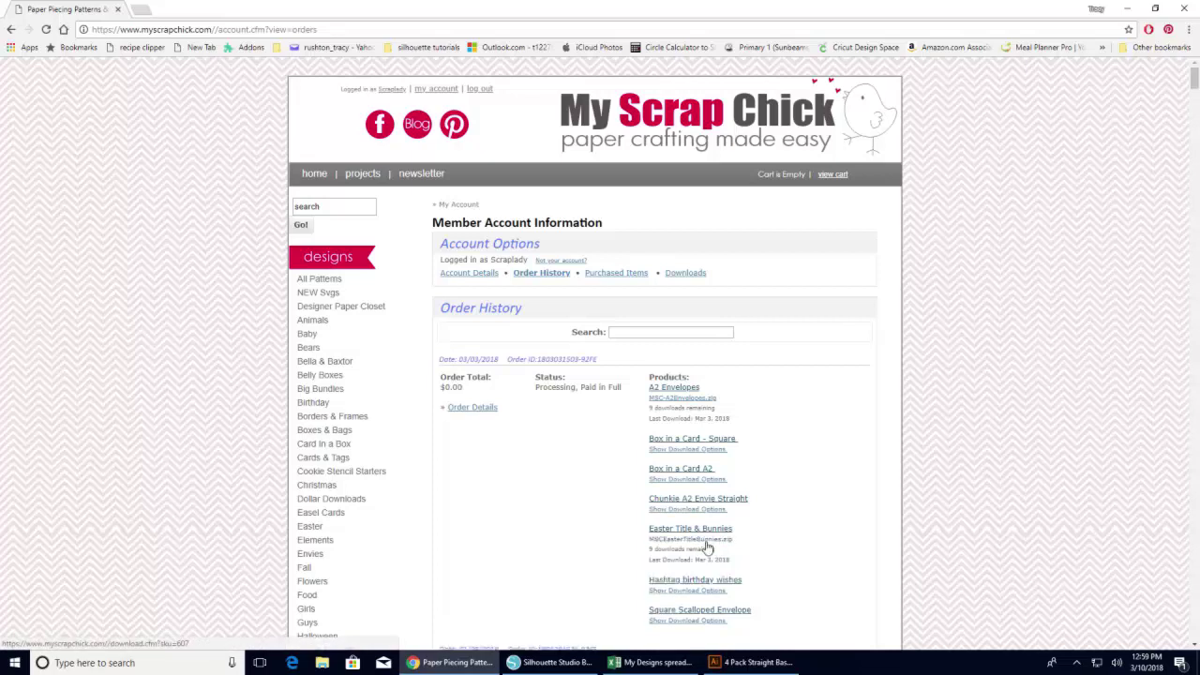
left_click(708, 542)
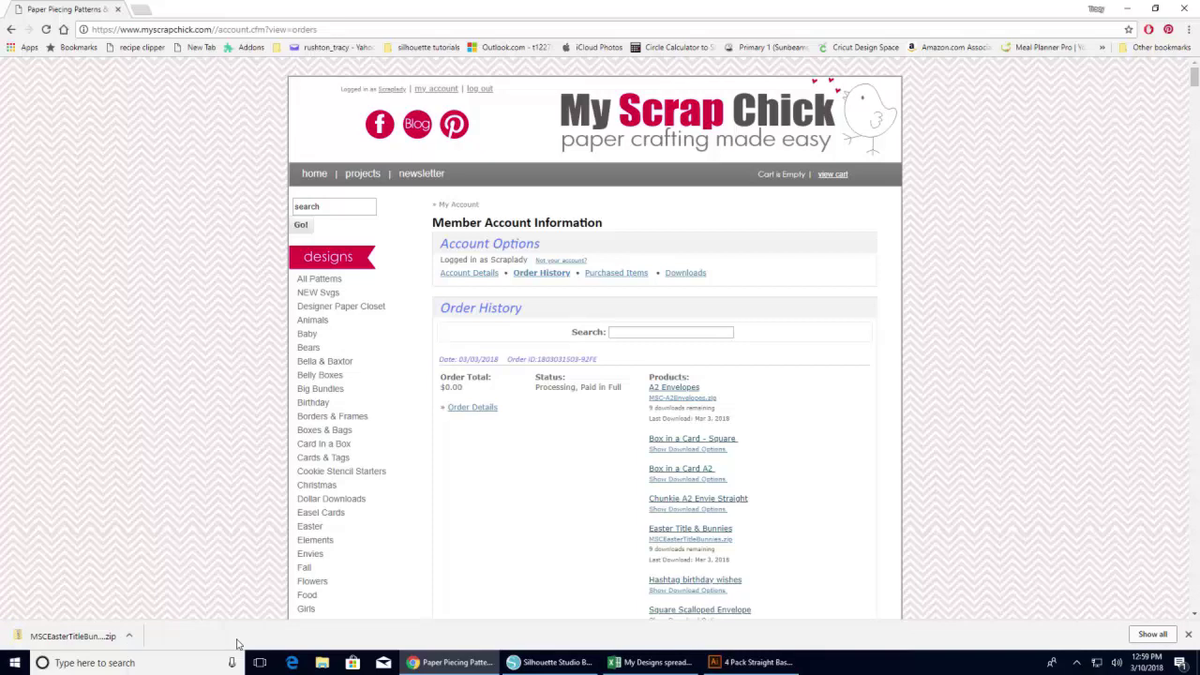
left_click(130, 636)
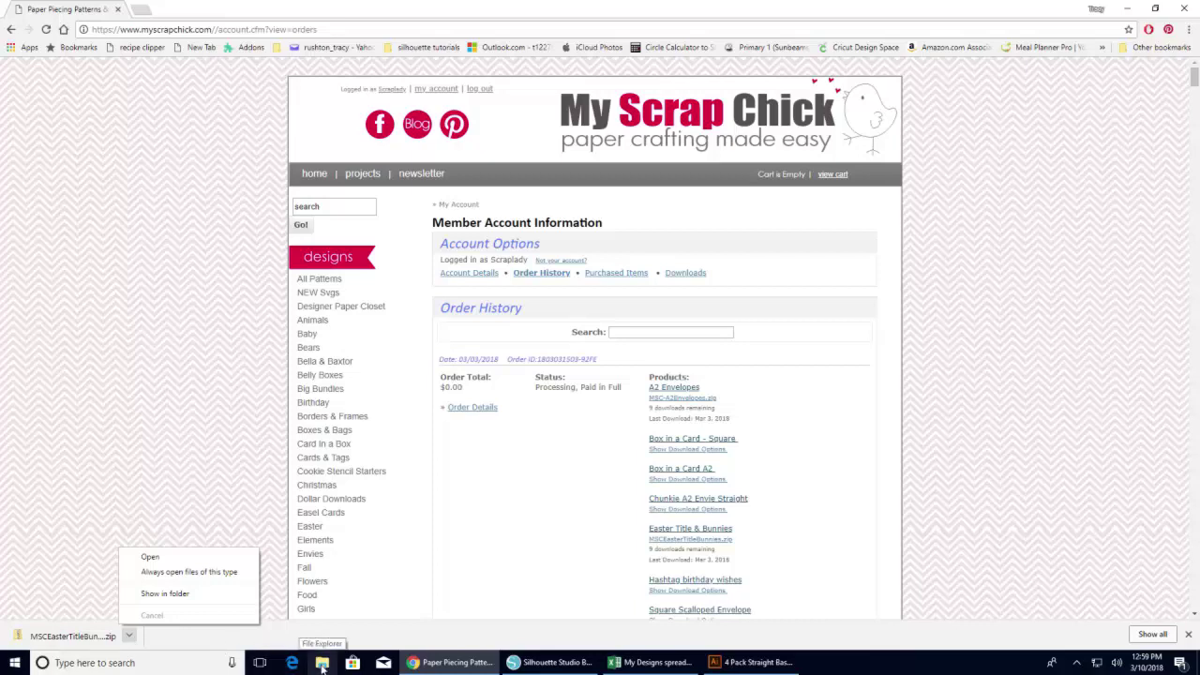
- Switch to File Explorer and locate the MSCEasterTitleBunnies zip archive in the Downloads folder
left_click(322, 663)
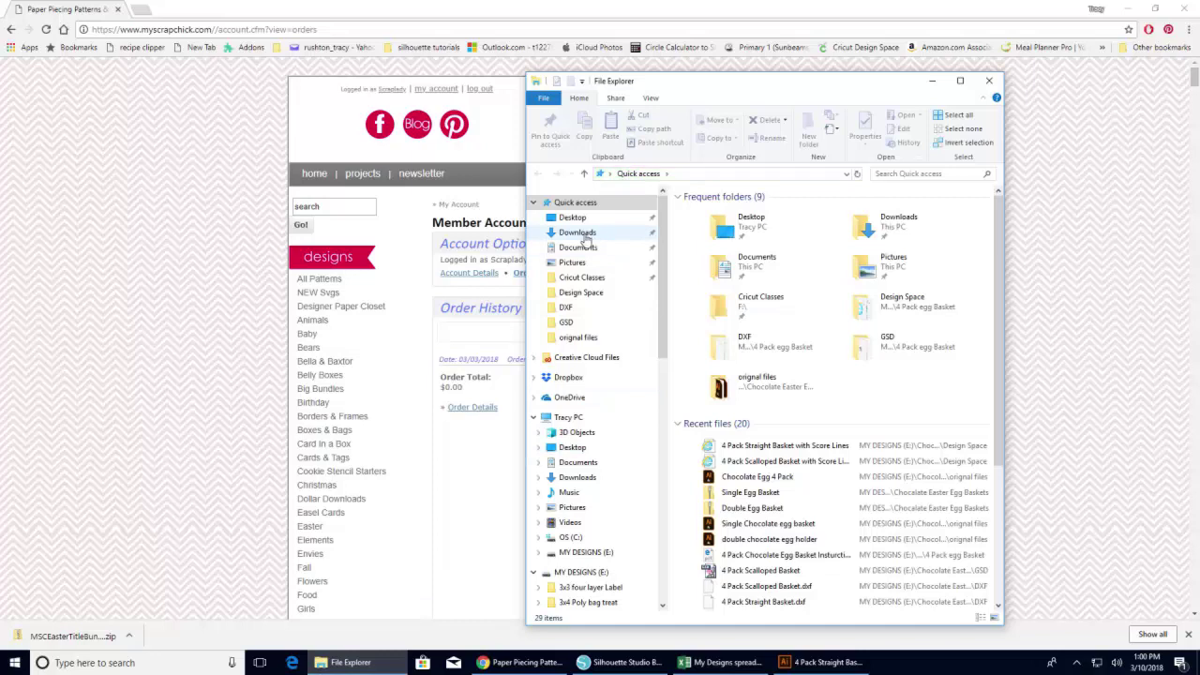
left_click(585, 236)
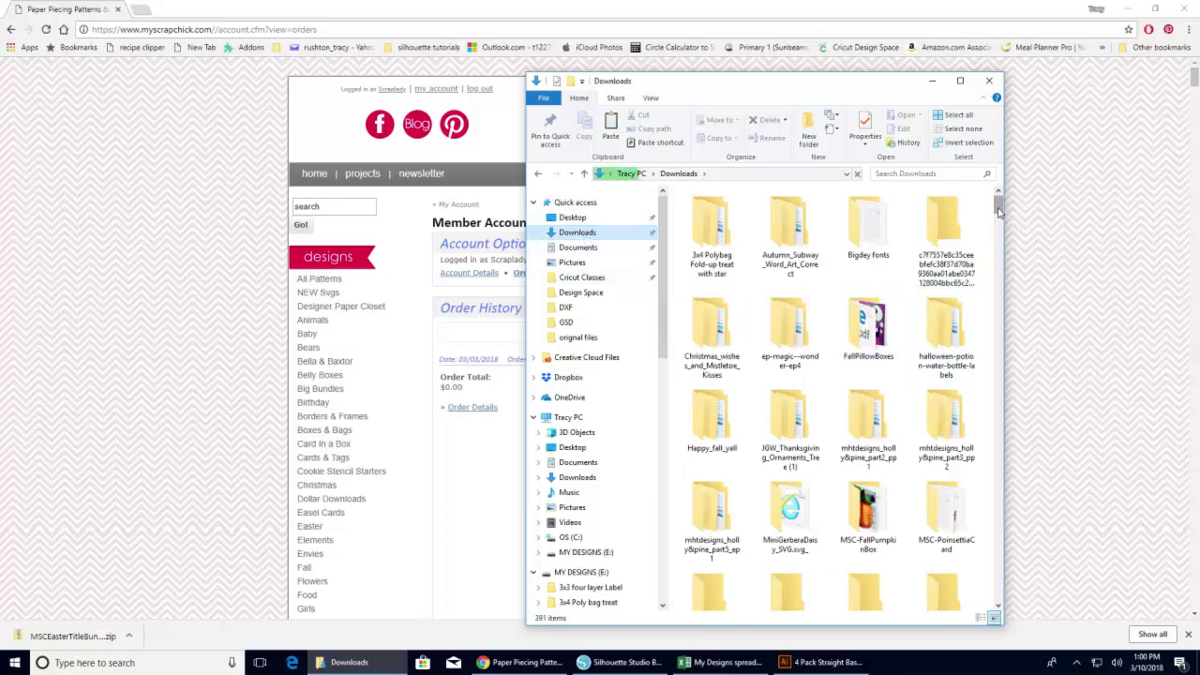
left_click_drag(999, 211, 1001, 474)
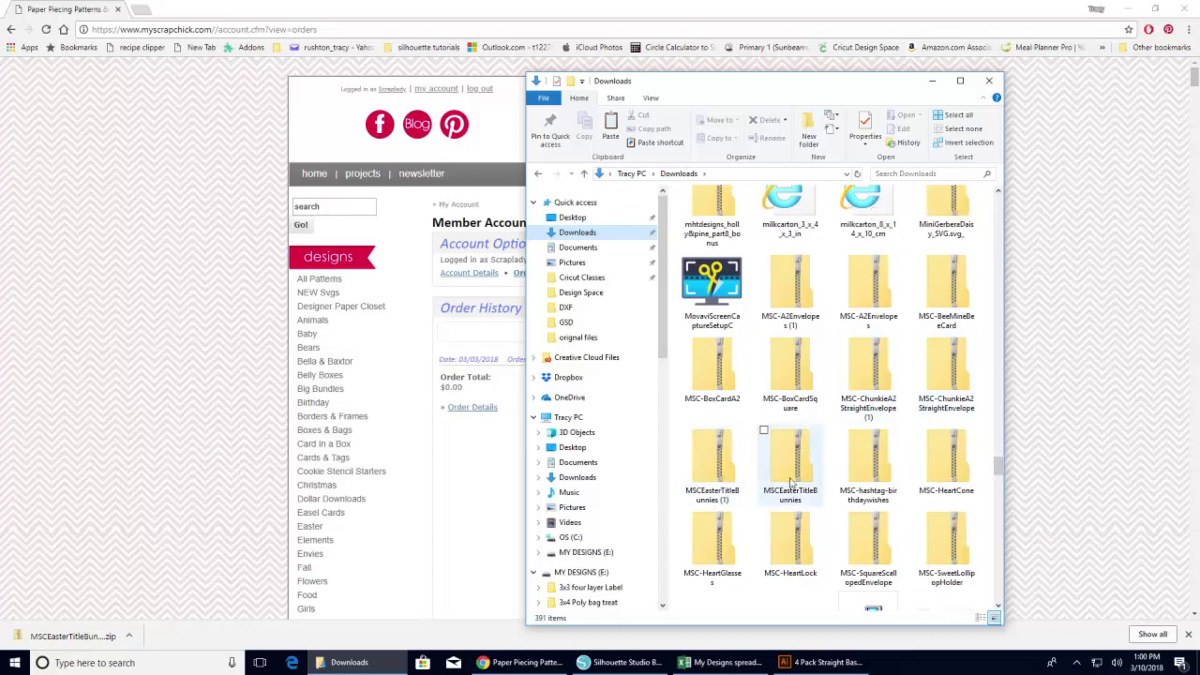
- Extract the MSCEasterTitleBunnies archive into the SVG Files folder on the Desktop
left_click(790, 483)
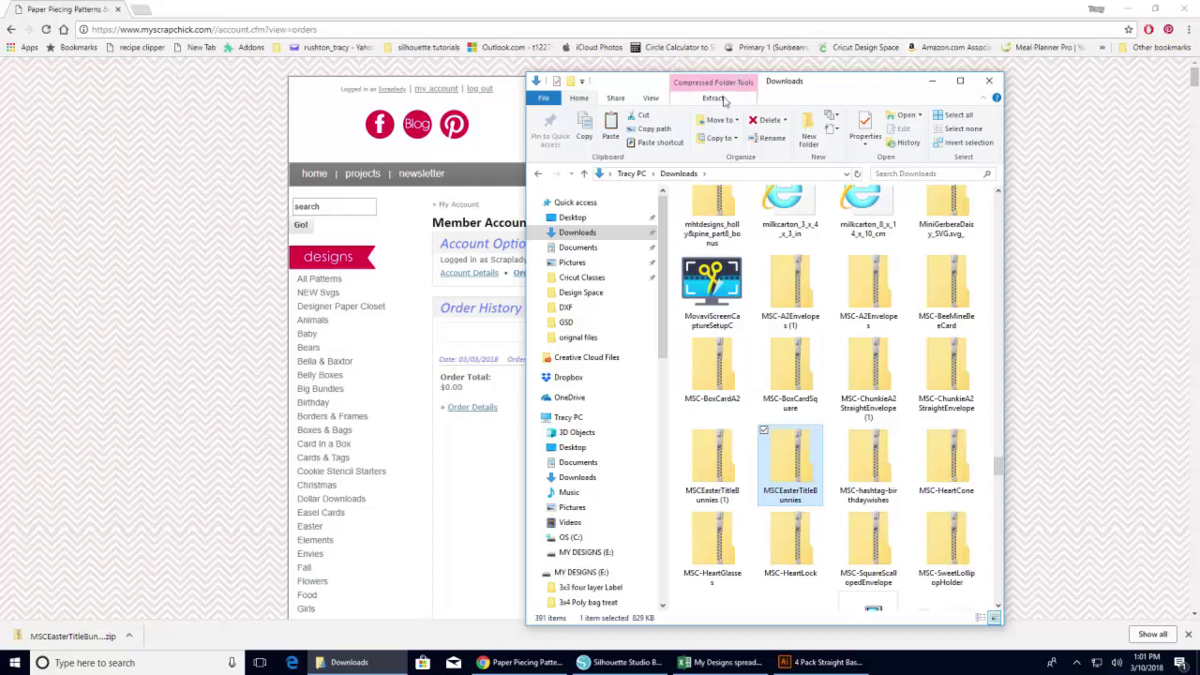
right_click(784, 478)
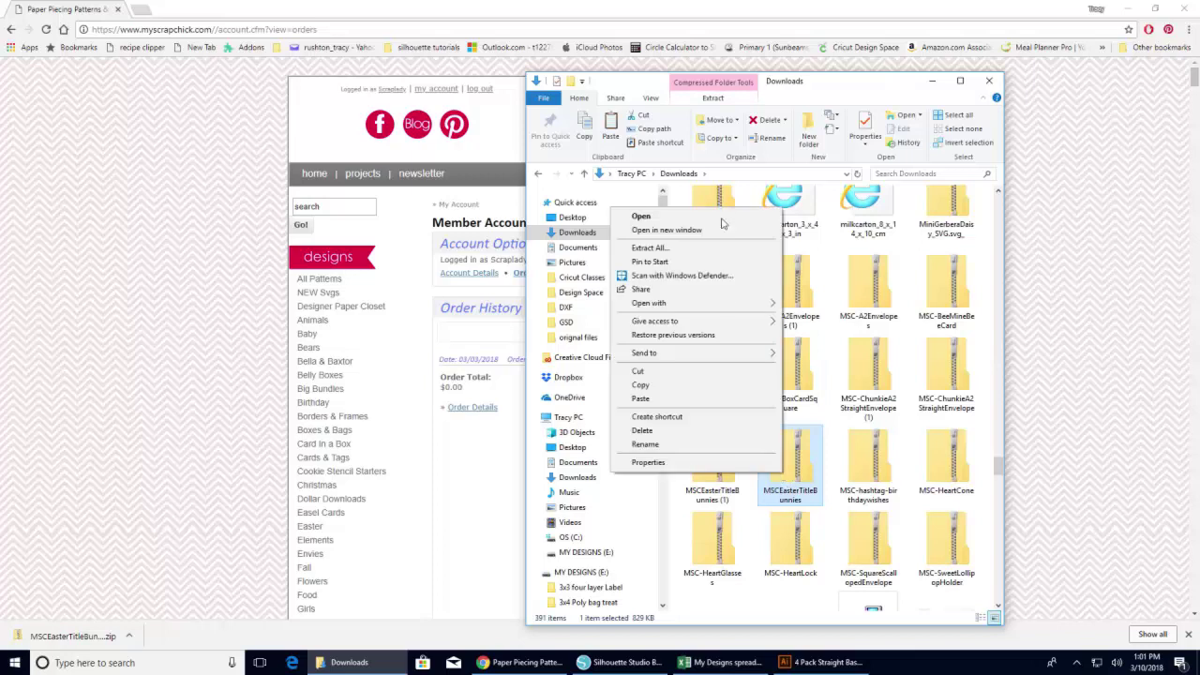
left_click(665, 249)
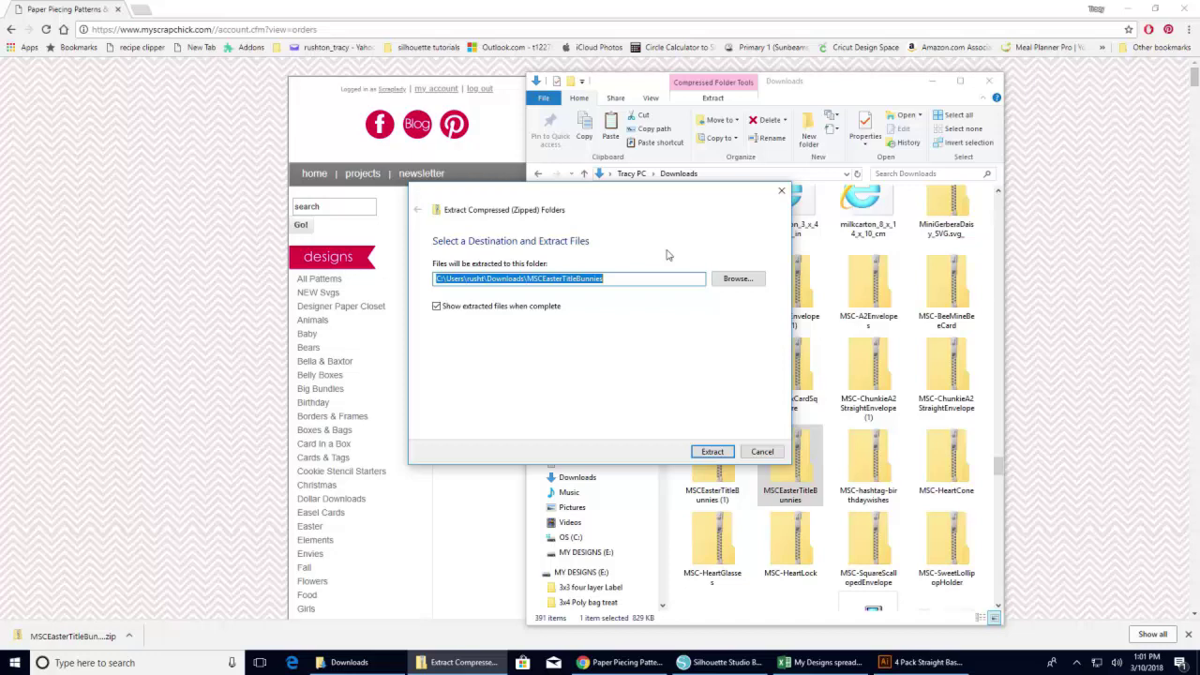
left_click(738, 281)
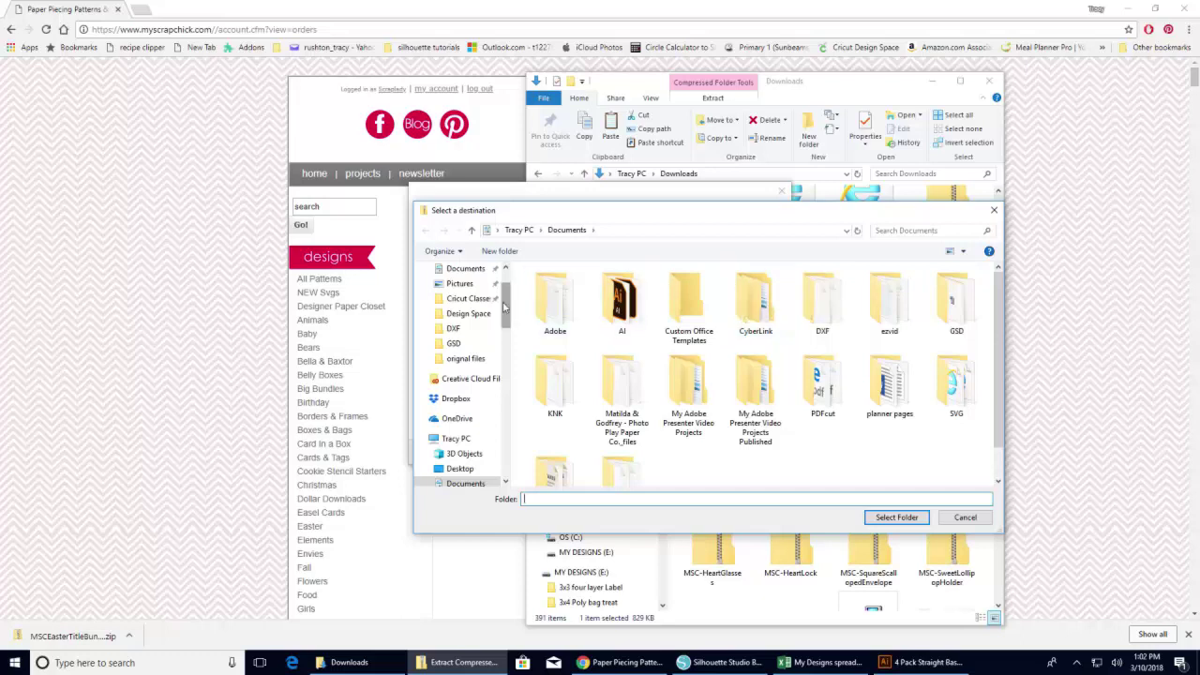
scroll(503, 306, "down", 1)
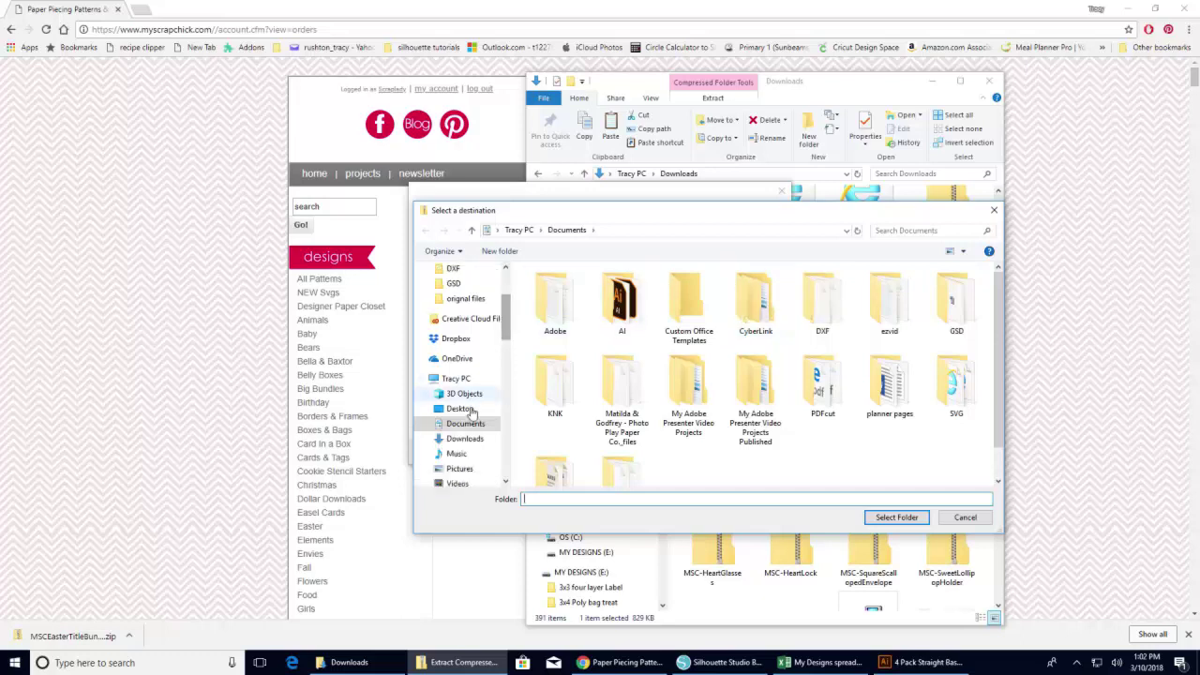
left_click(461, 409)
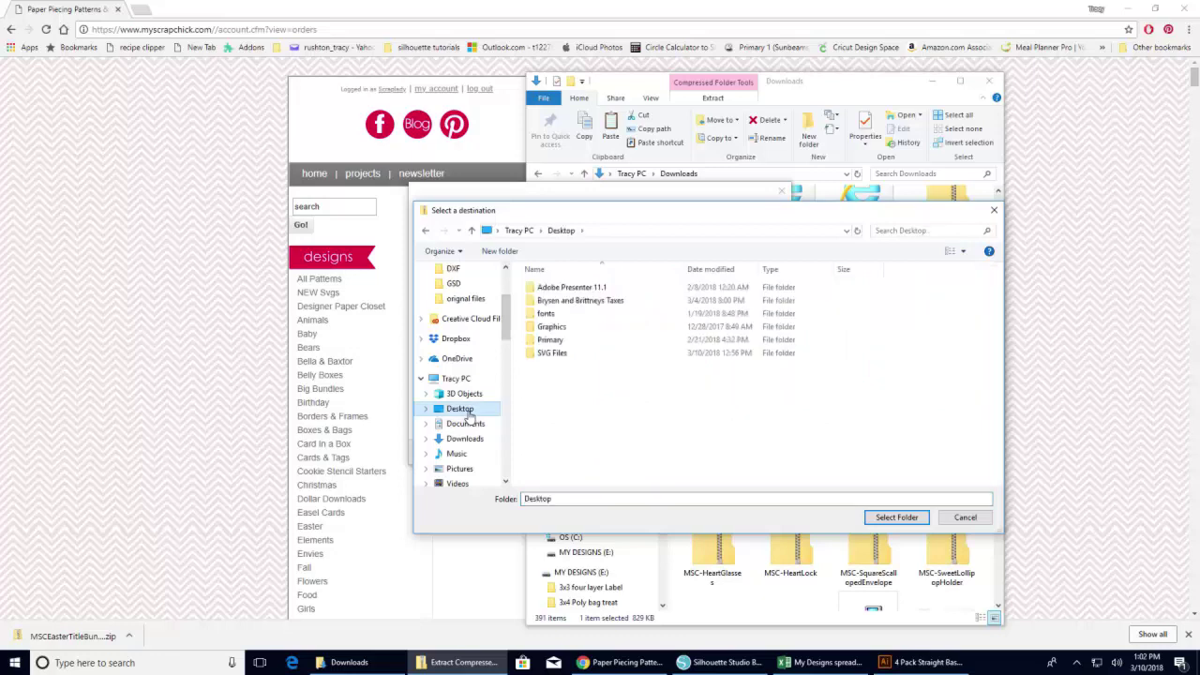
left_click(562, 354)
double_click(563, 355)
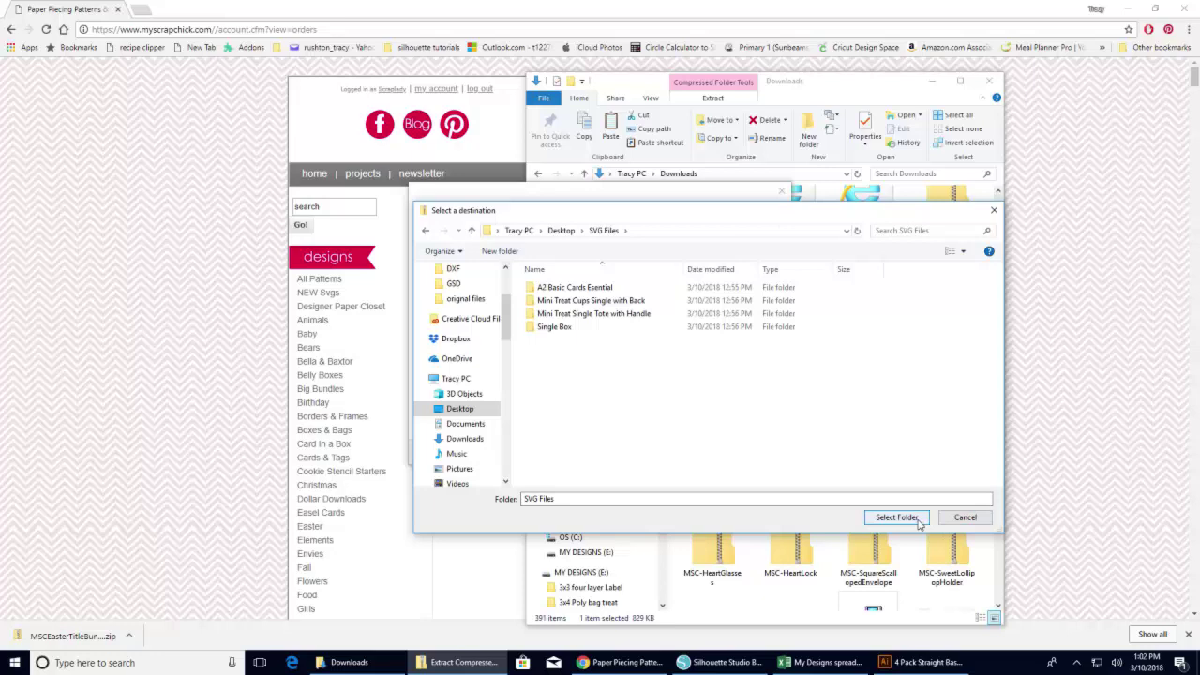
left_click(919, 523)
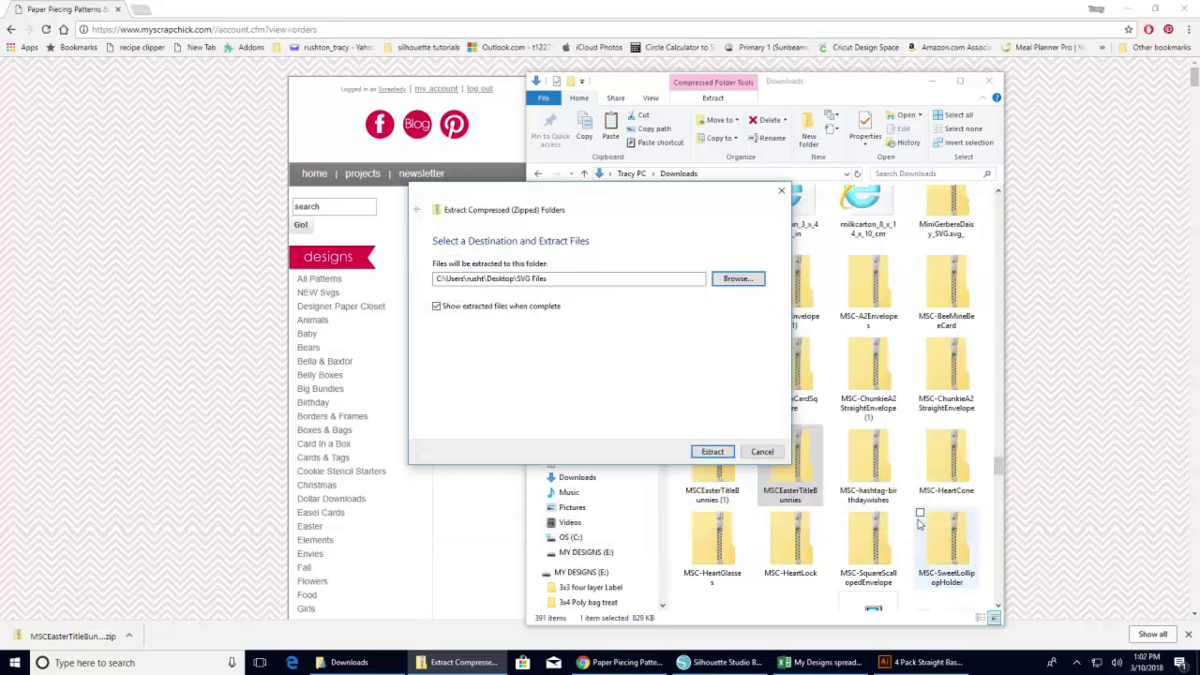
left_click(712, 452)
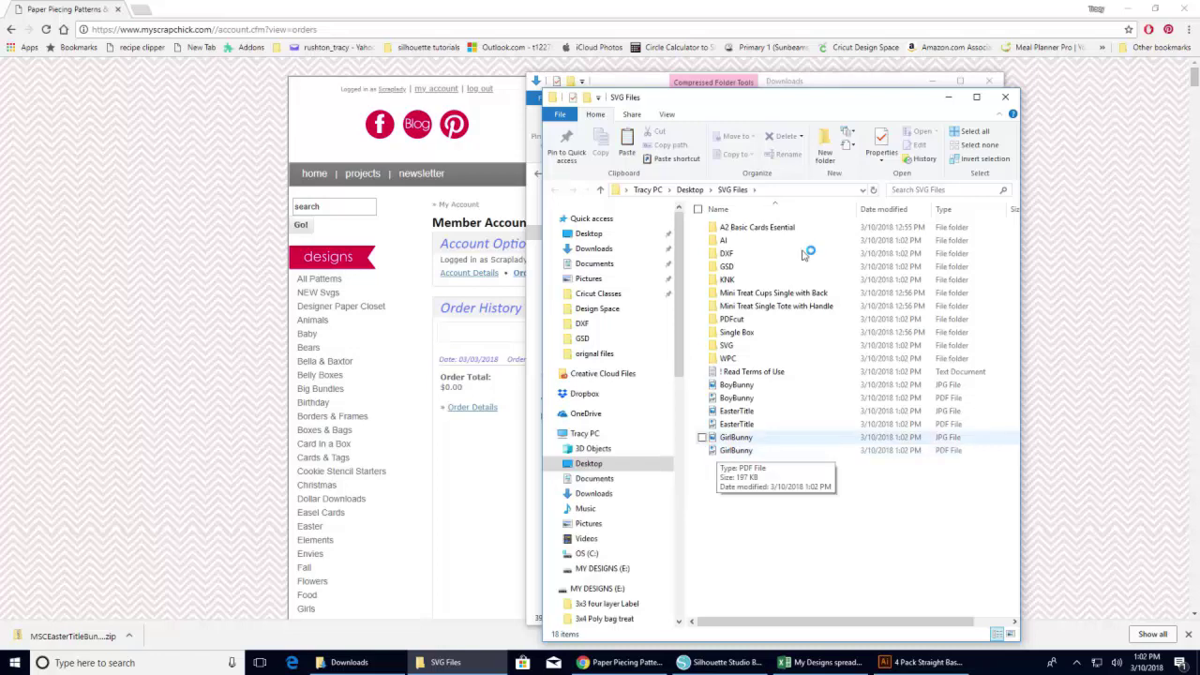
- Preview the extracted BoyBunny JPG image from the SVG Files folder and close the preview
left_click_drag(852, 111, 821, 122)
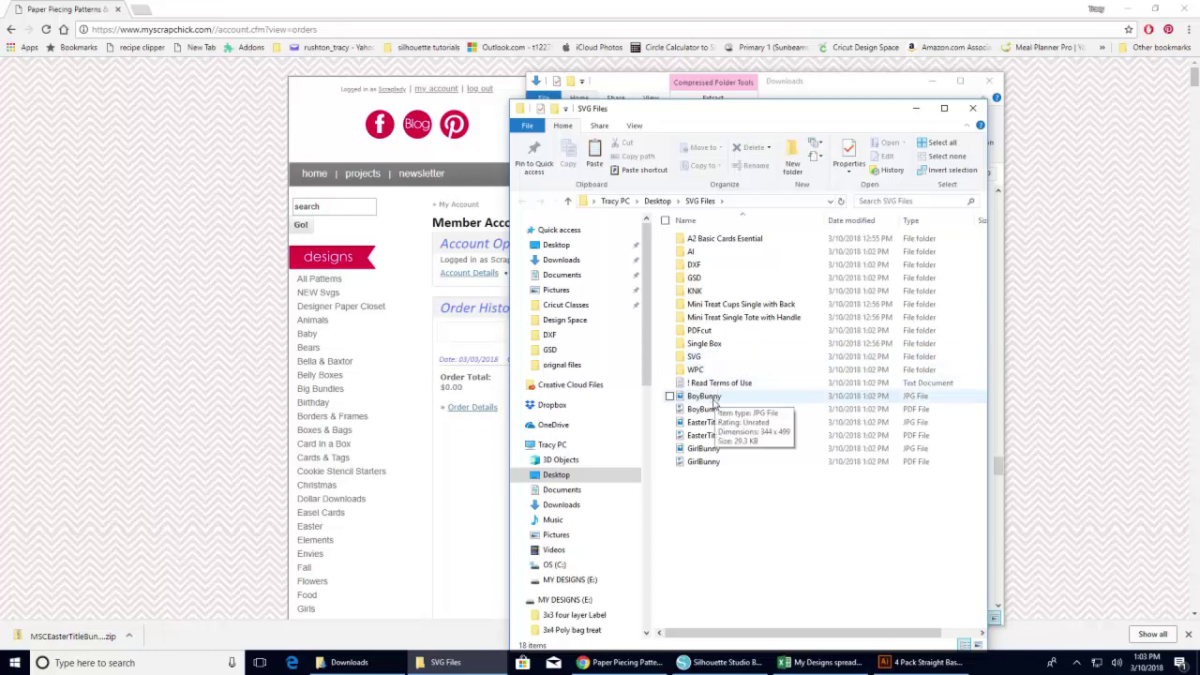
left_click(712, 399)
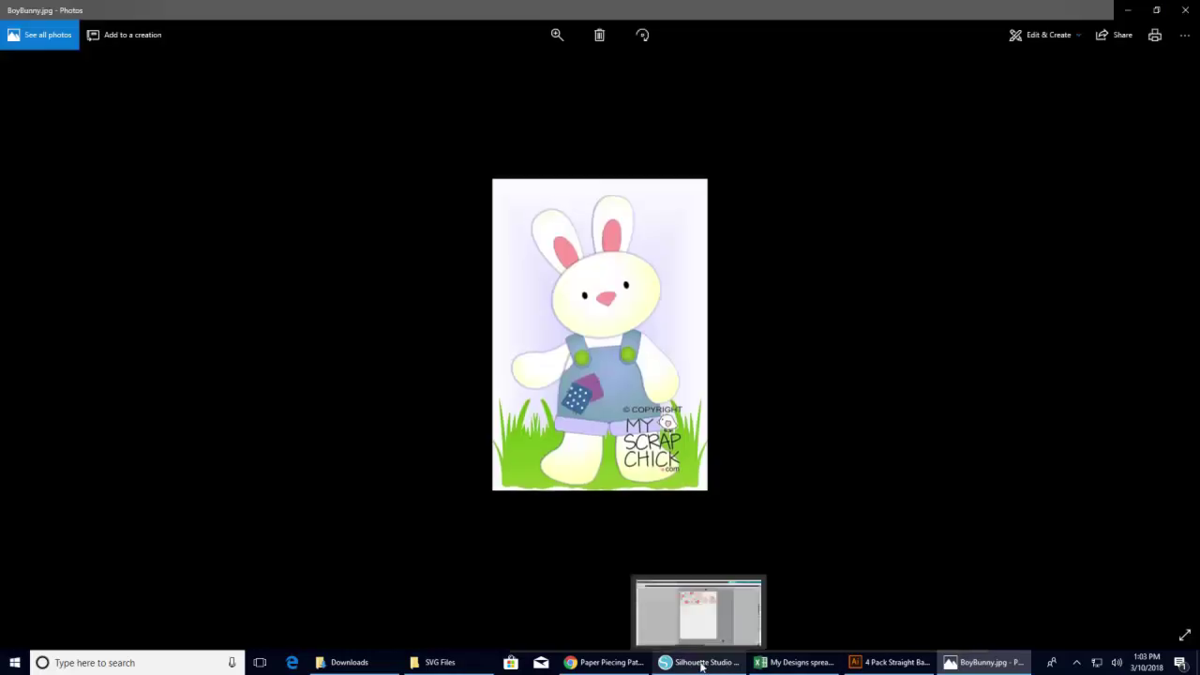
left_click(1192, 9)
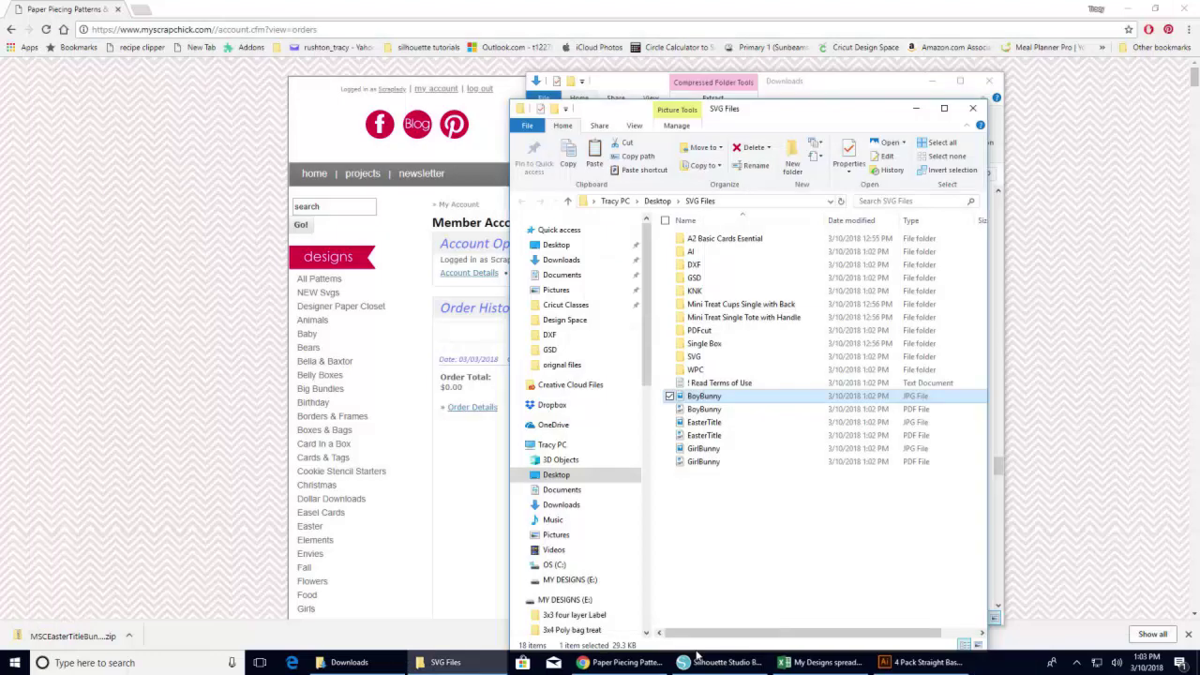
- Switch to Silhouette Studio and open the EasterTitle SVG from the SVG subfolder of SVG Files on the Desktop
left_click(720, 667)
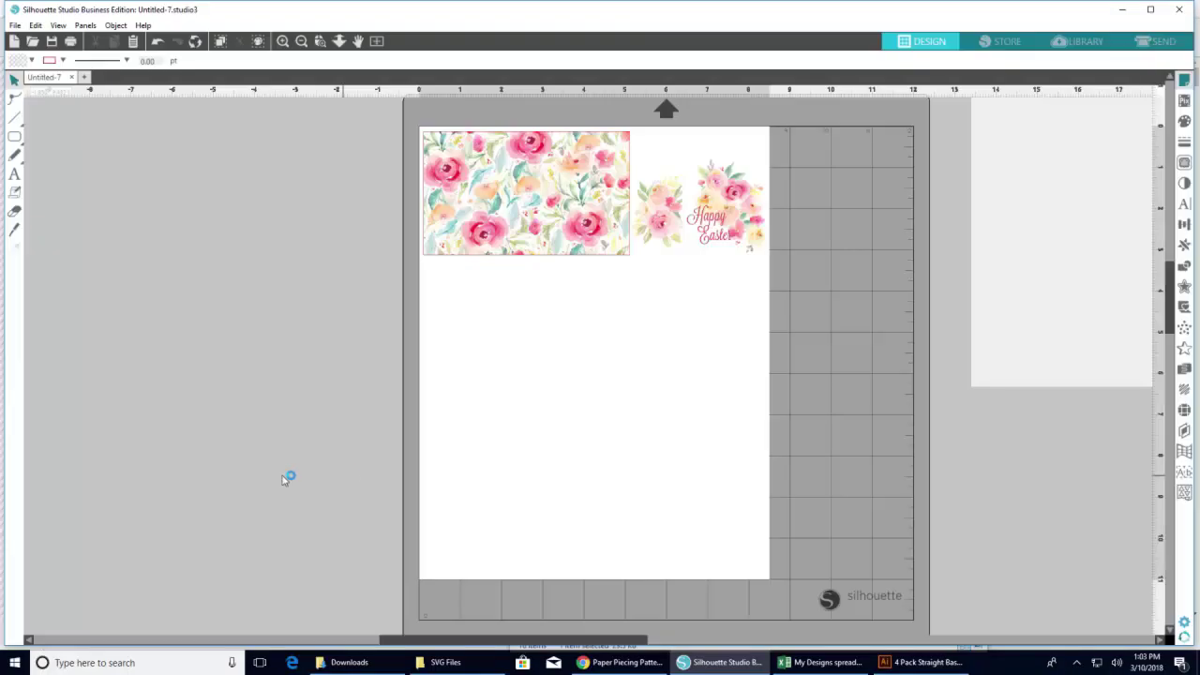
left_click(15, 25)
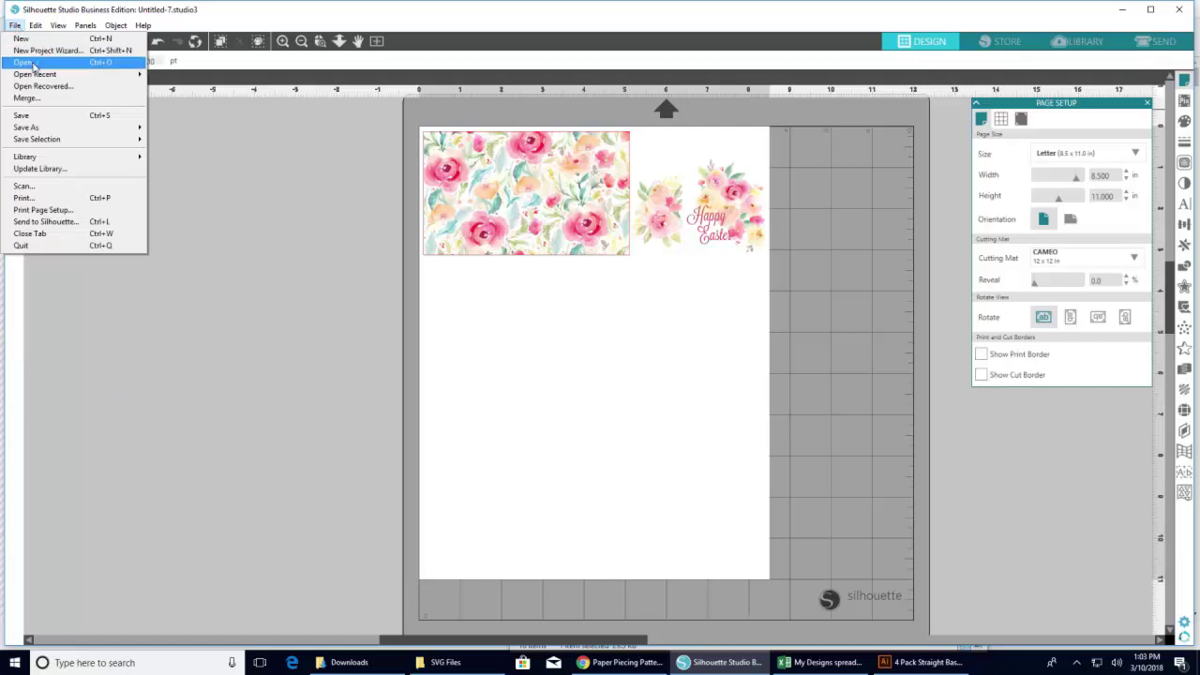
left_click(26, 62)
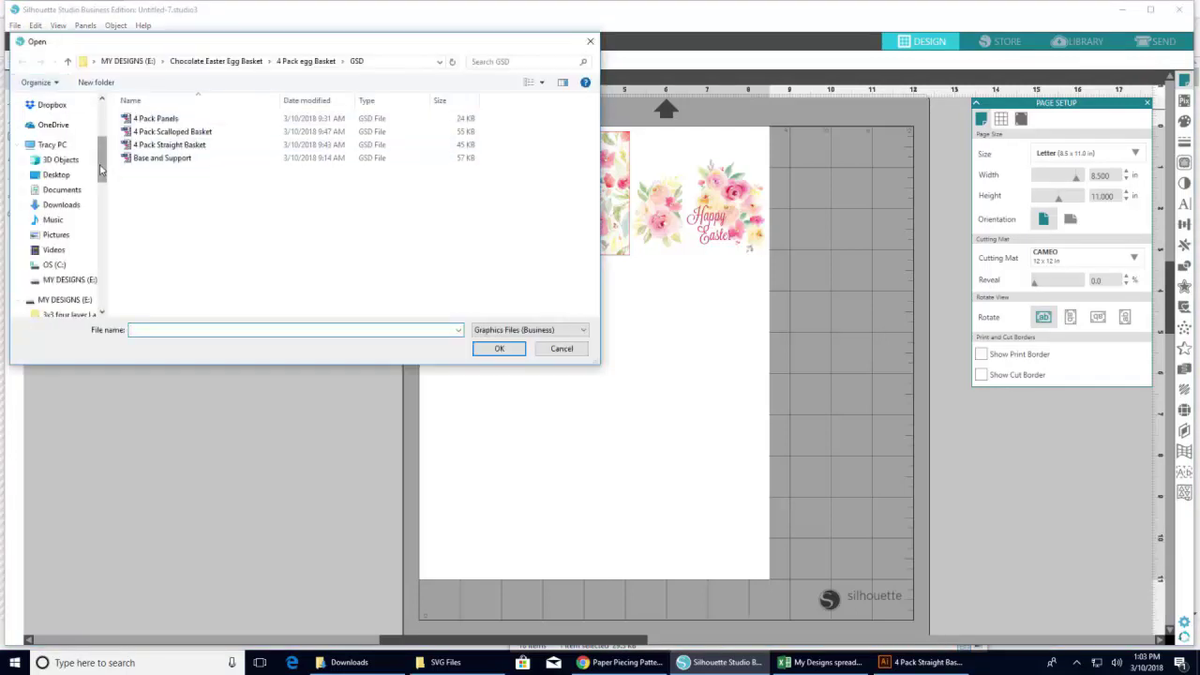
scroll(101, 168, "up", 4)
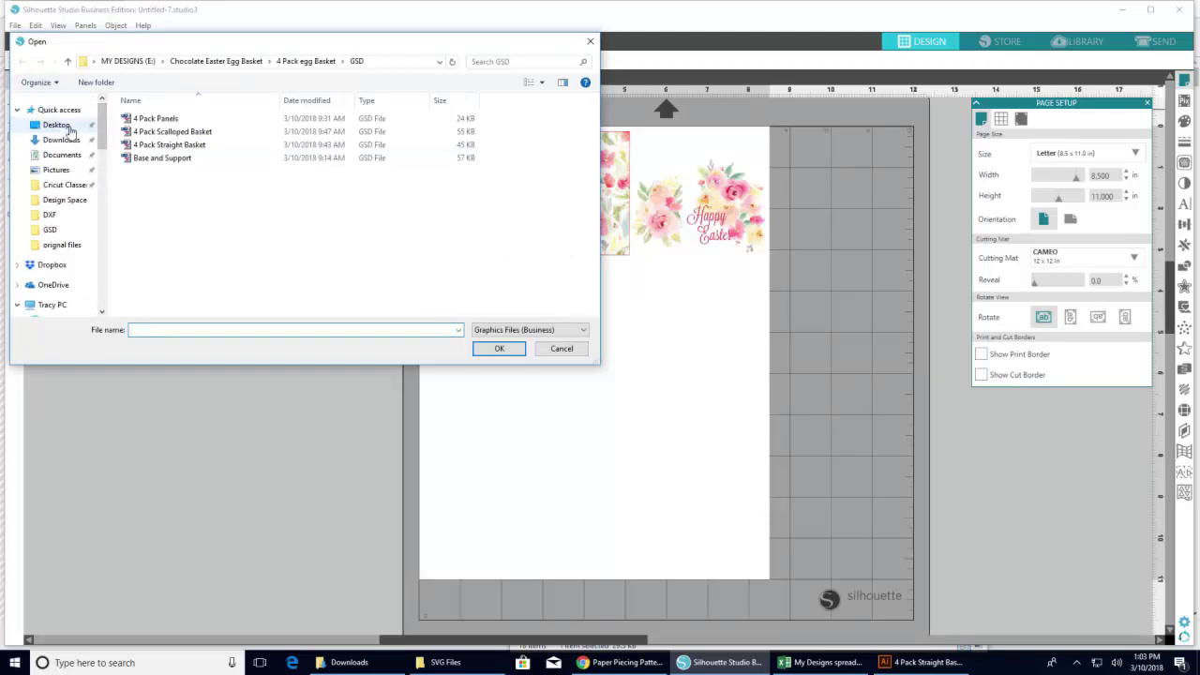
left_click(56, 124)
scroll(71, 131, "down", 5)
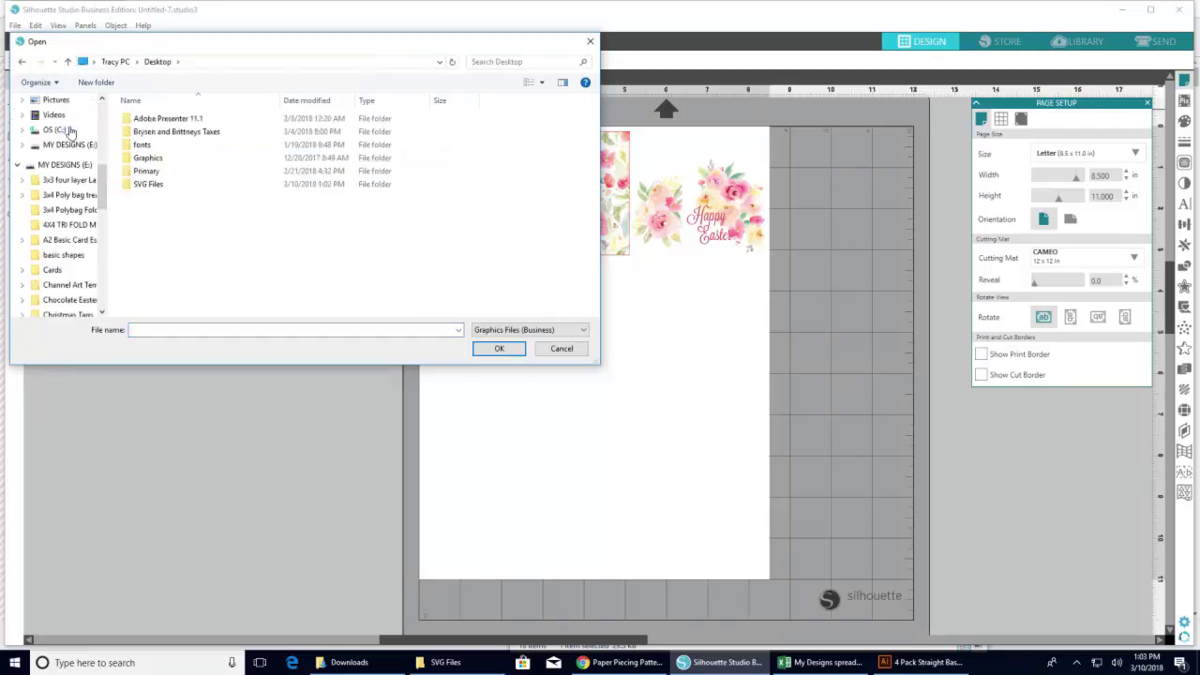
double_click(150, 185)
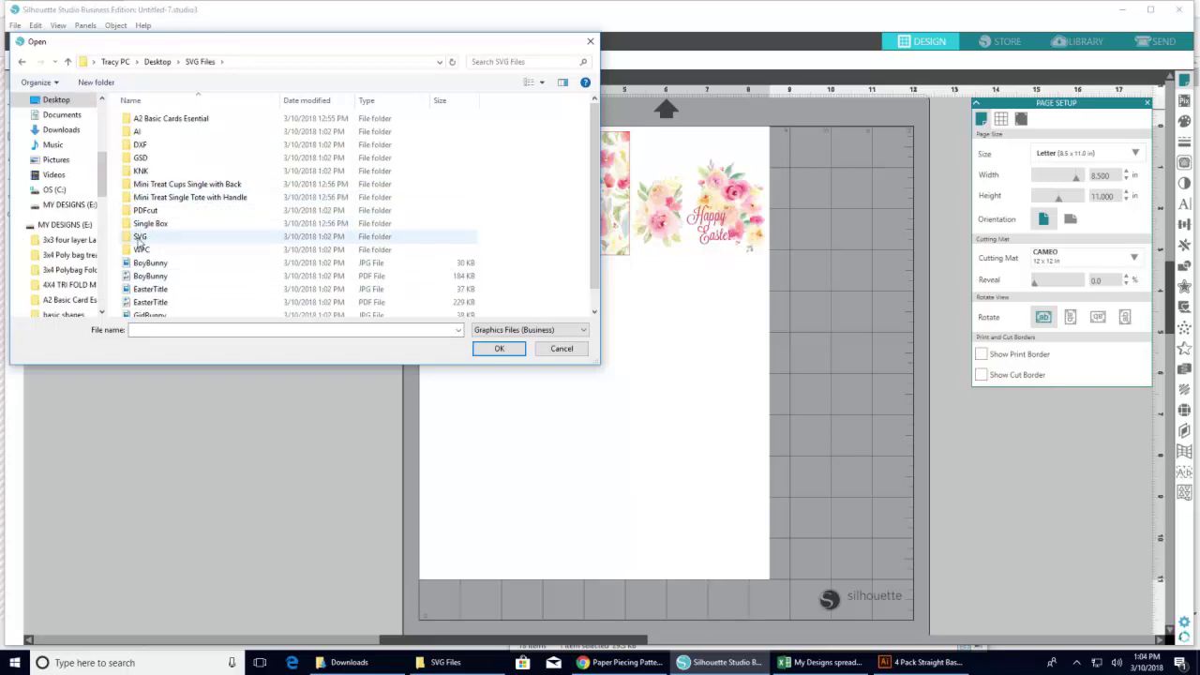
left_click(139, 240)
double_click(139, 240)
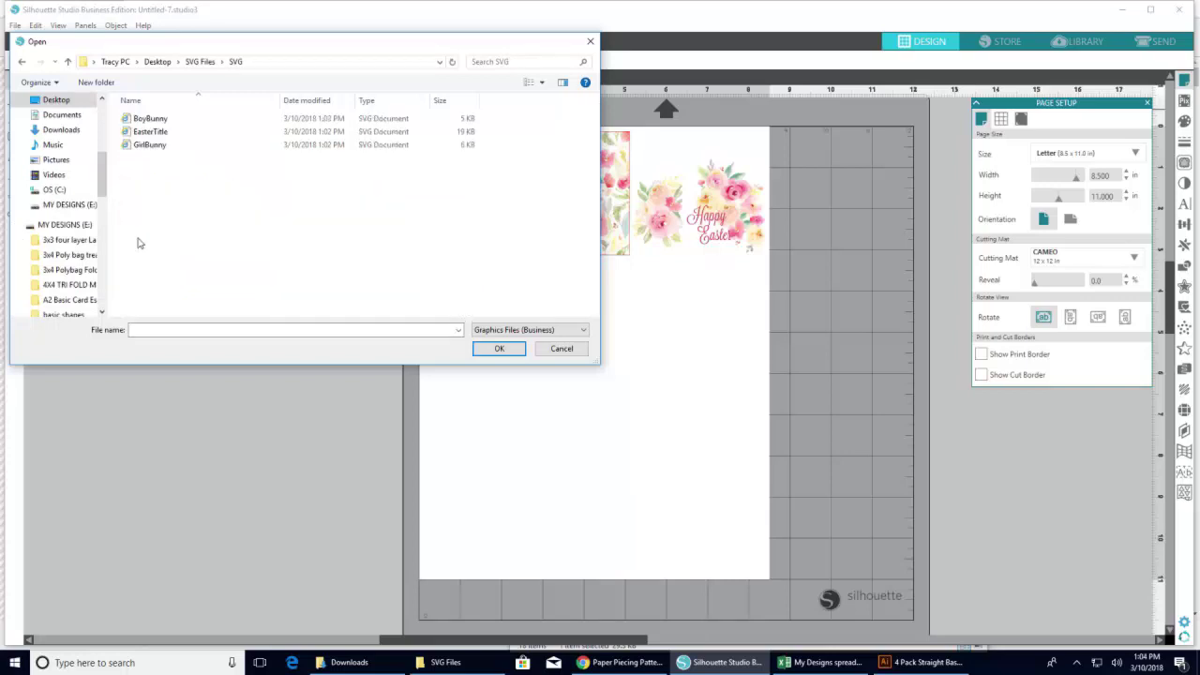
left_click(154, 134)
left_click(499, 348)
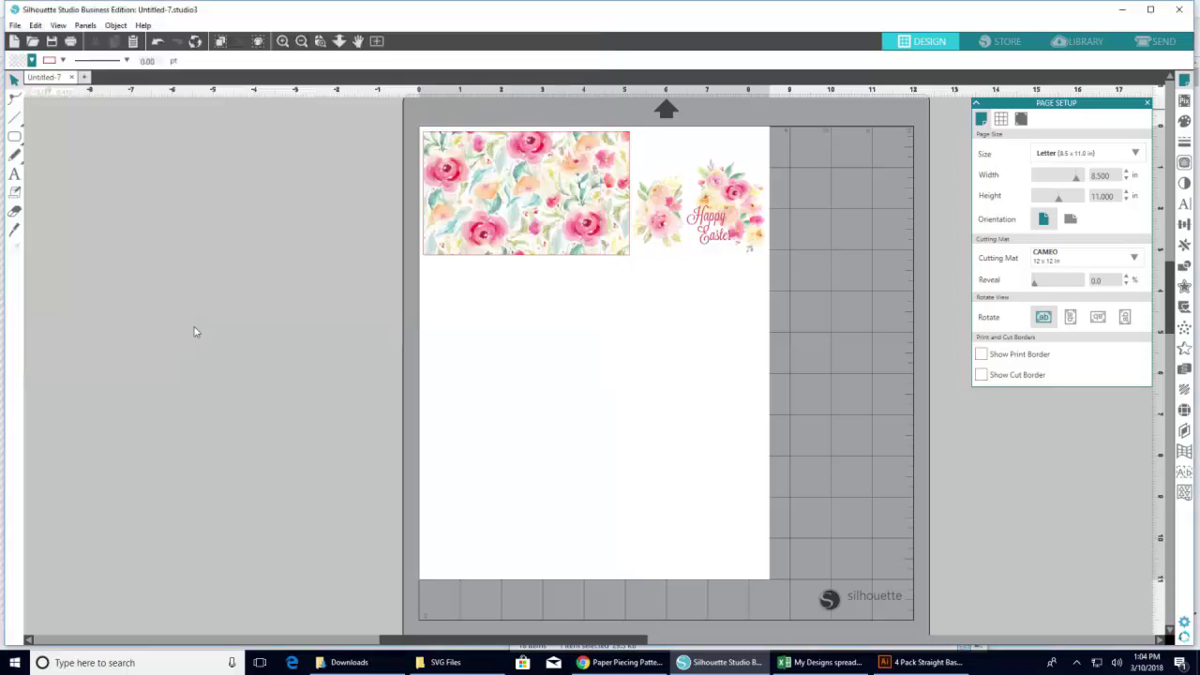